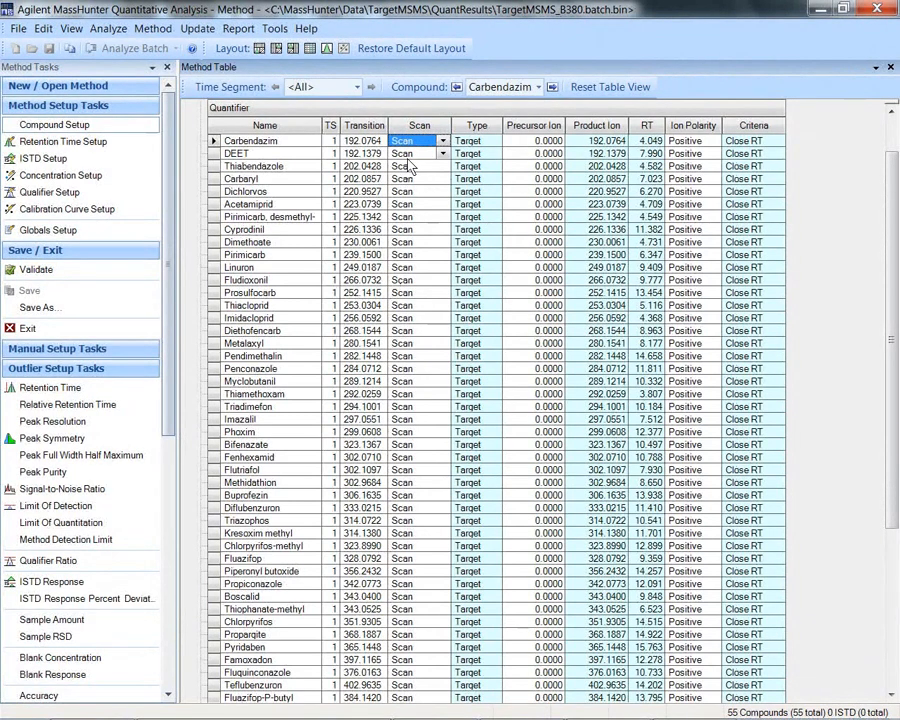
Step: Review the Mass Match Score and Library Match Score outlier settings of the method's compounds
click(153, 38)
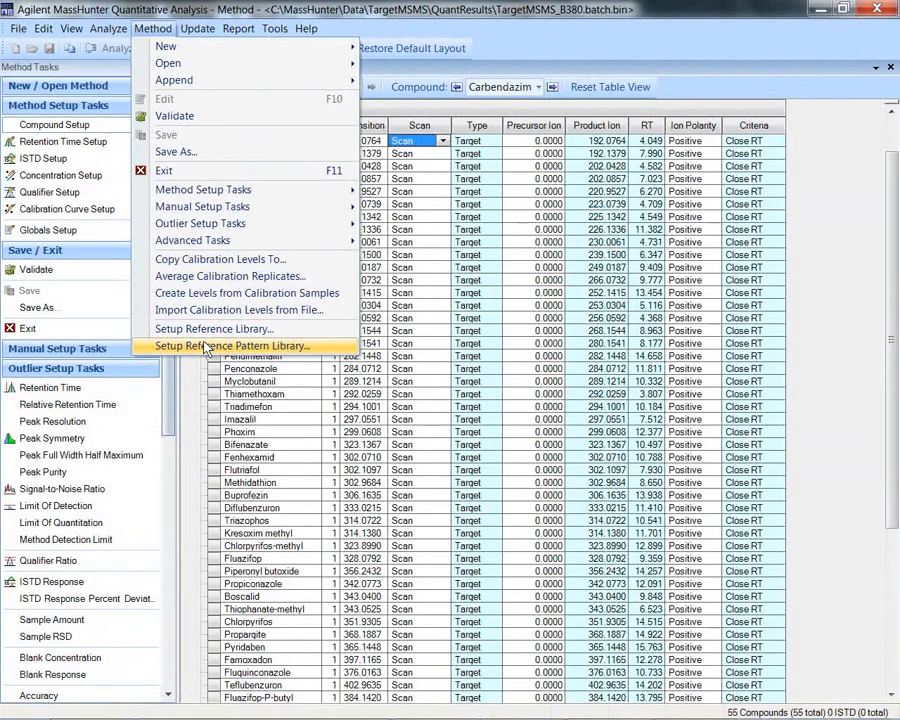
drag(171, 384, 114, 655)
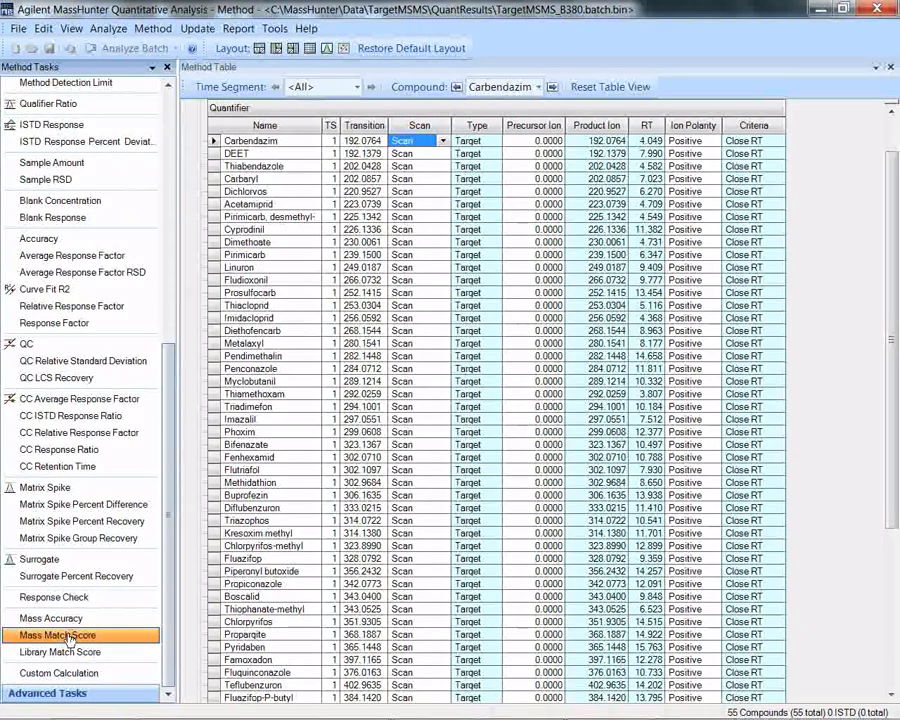
click(68, 640)
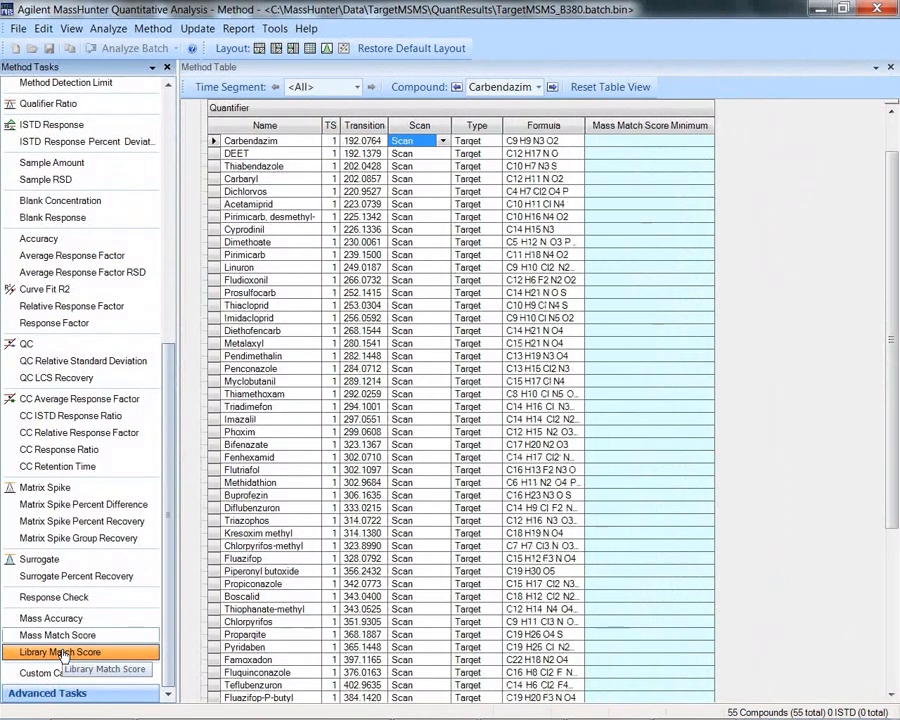
click(62, 655)
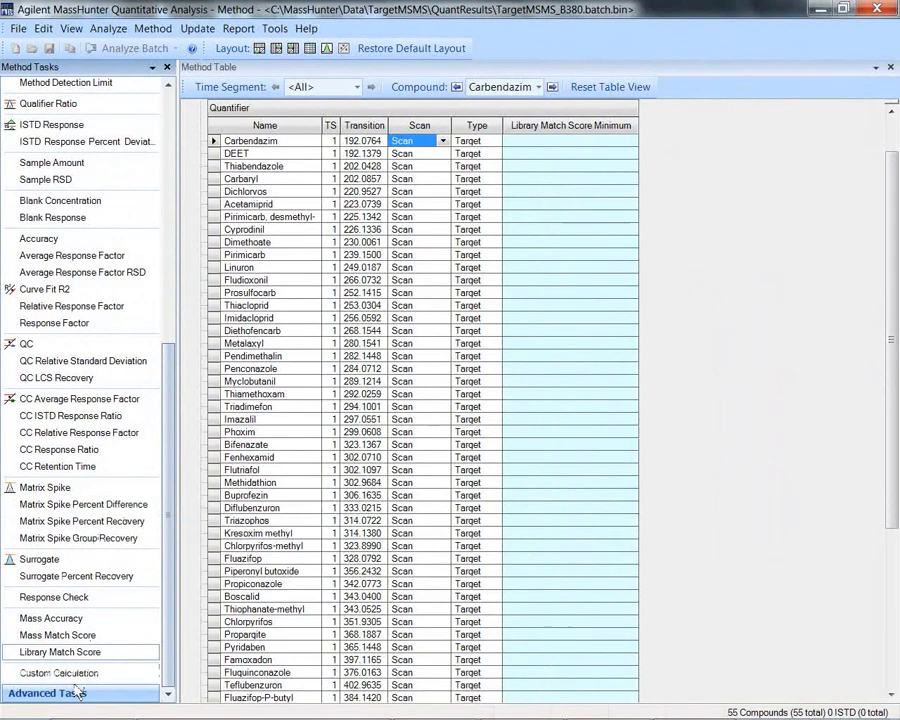
Step: In Spectrum Extraction Setup, choose Product Ion as the first compound's Spectrum Extraction Override and fill it down to all compounds
scroll(172, 619, down, 2)
scroll(172, 619, down, 3)
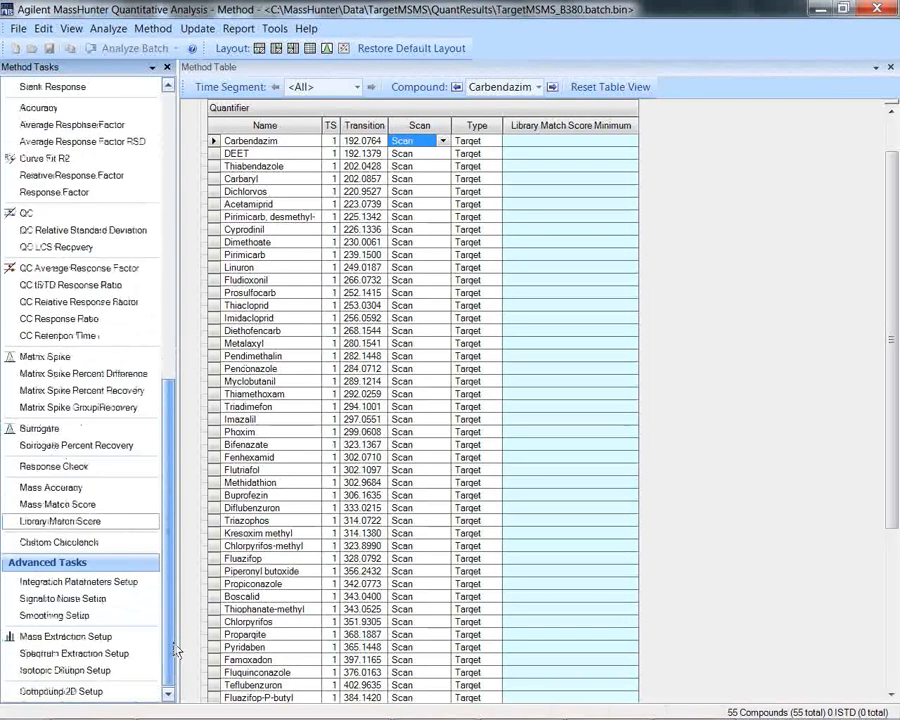
click(63, 655)
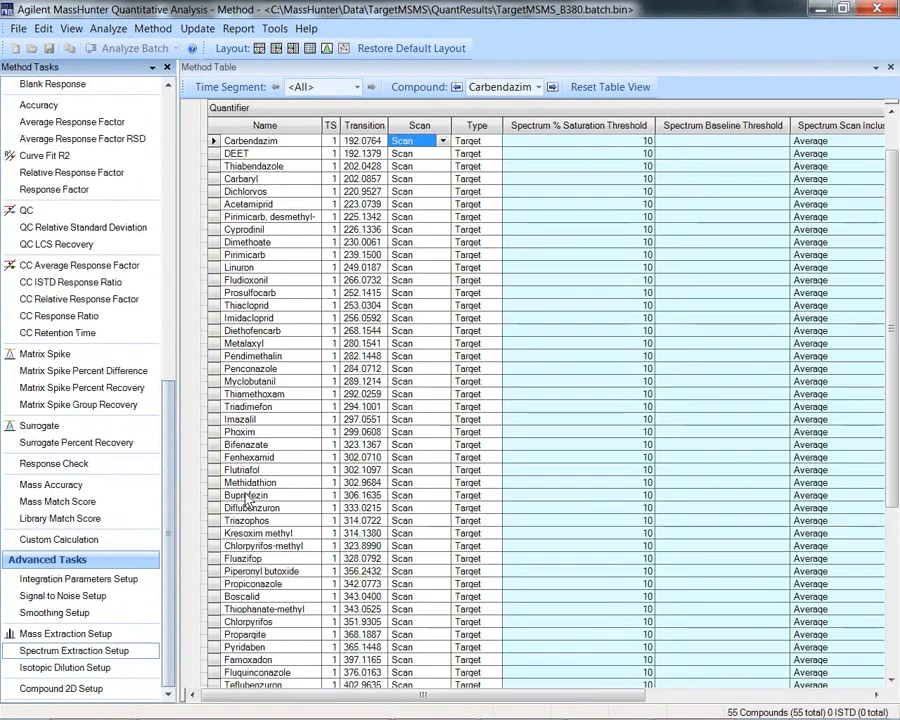
drag(344, 694, 541, 686)
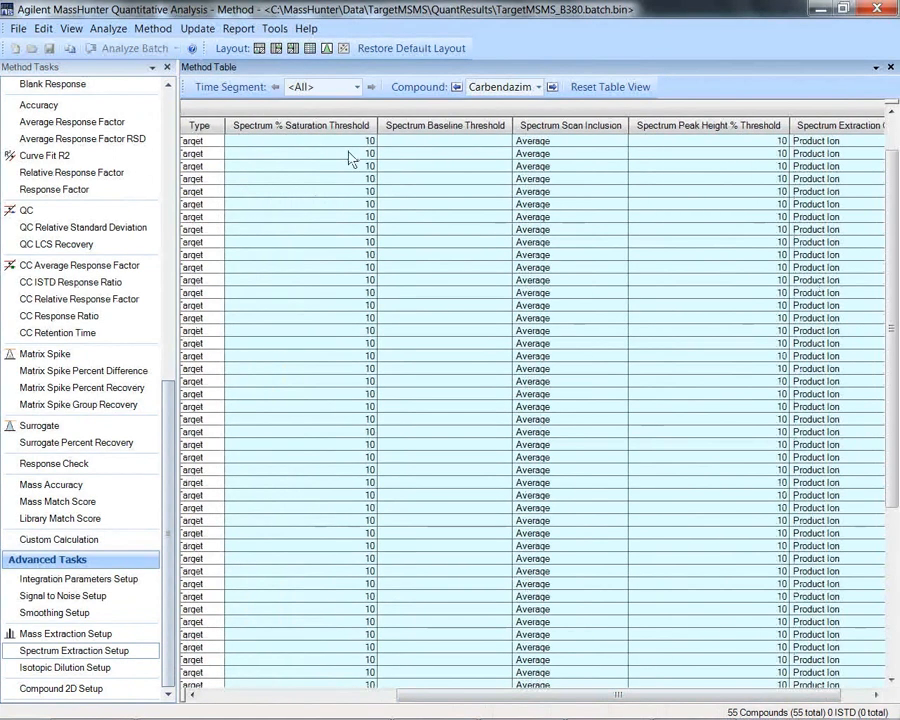
click(528, 141)
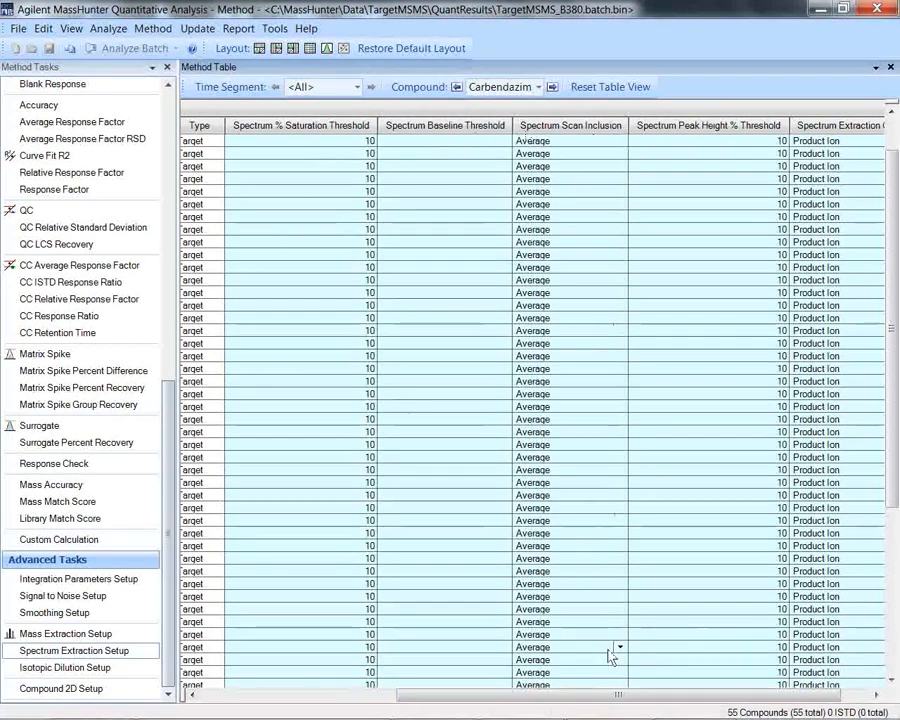
drag(616, 694, 697, 705)
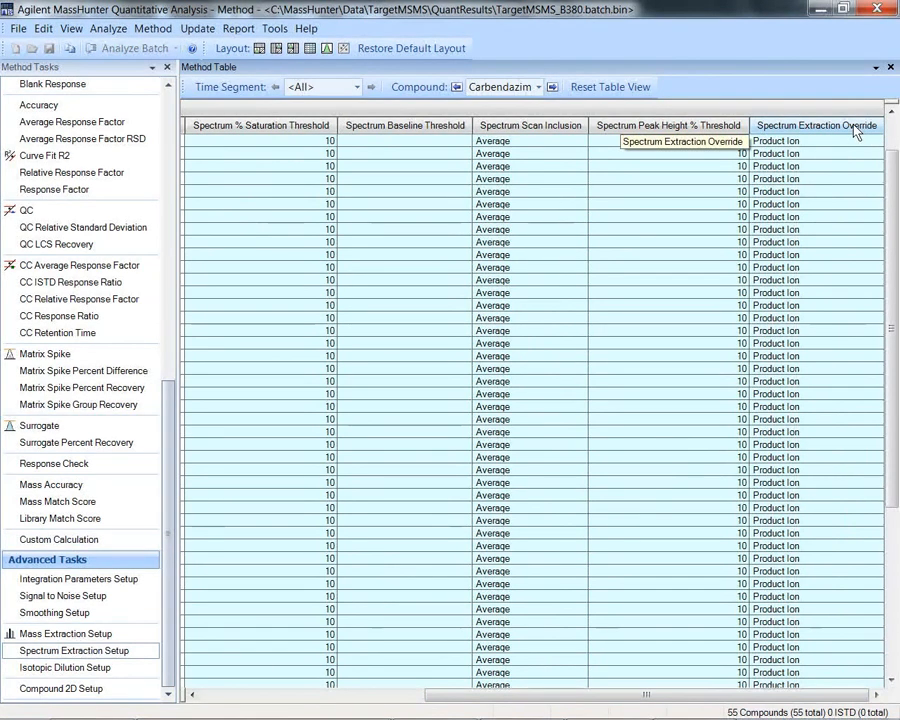
mouse_move(840, 146)
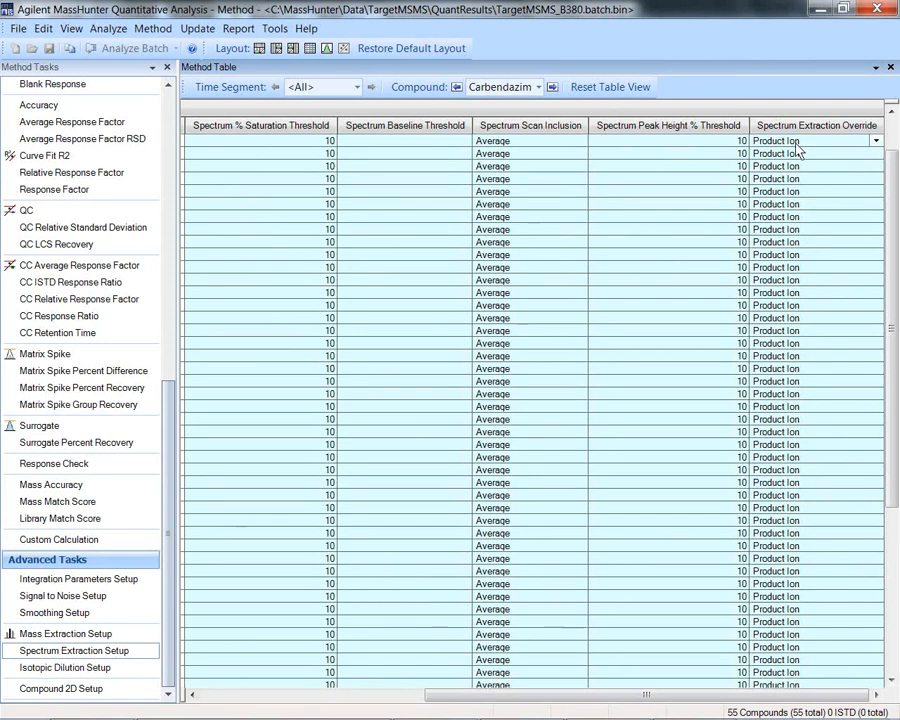
click(847, 144)
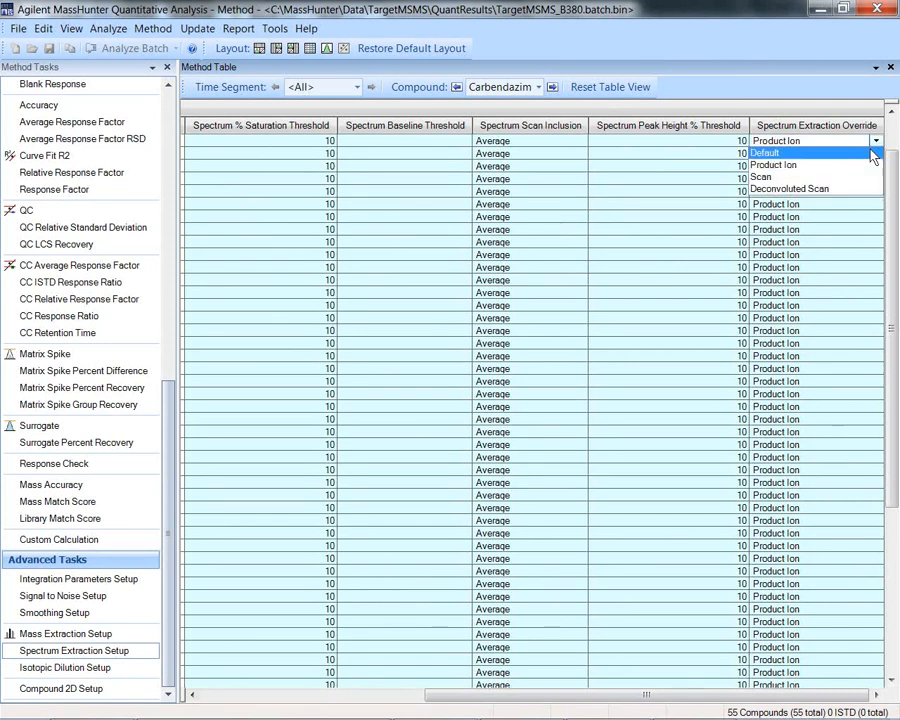
click(827, 167)
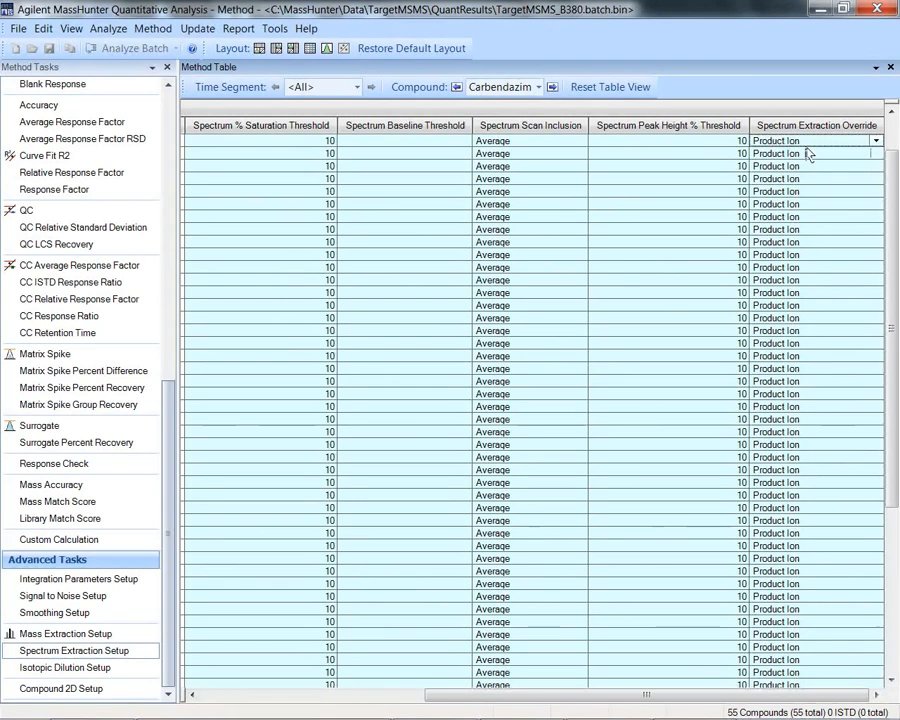
right_click(806, 151)
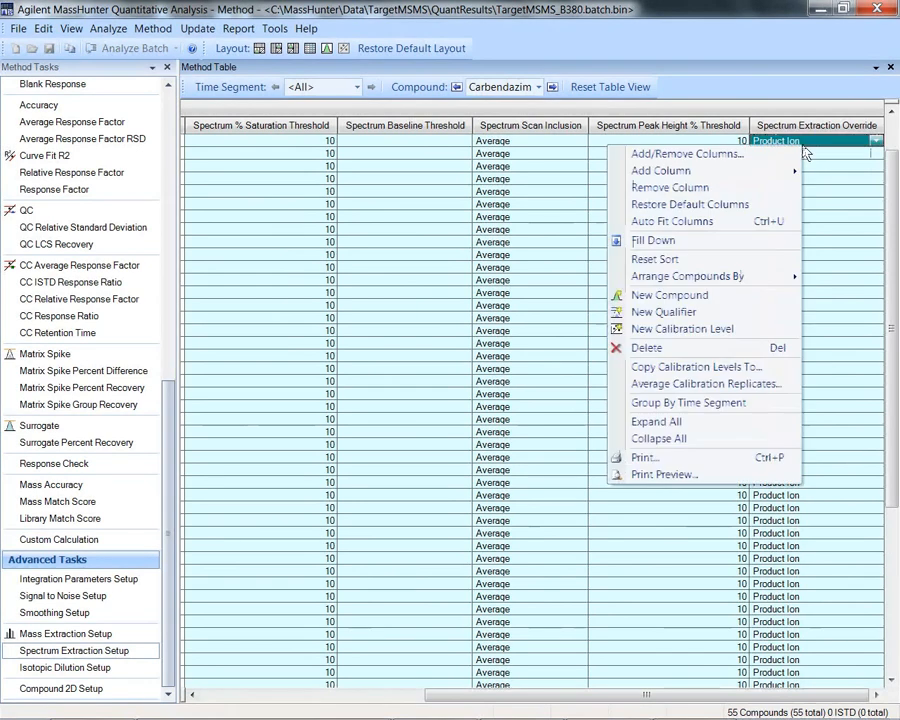
click(658, 246)
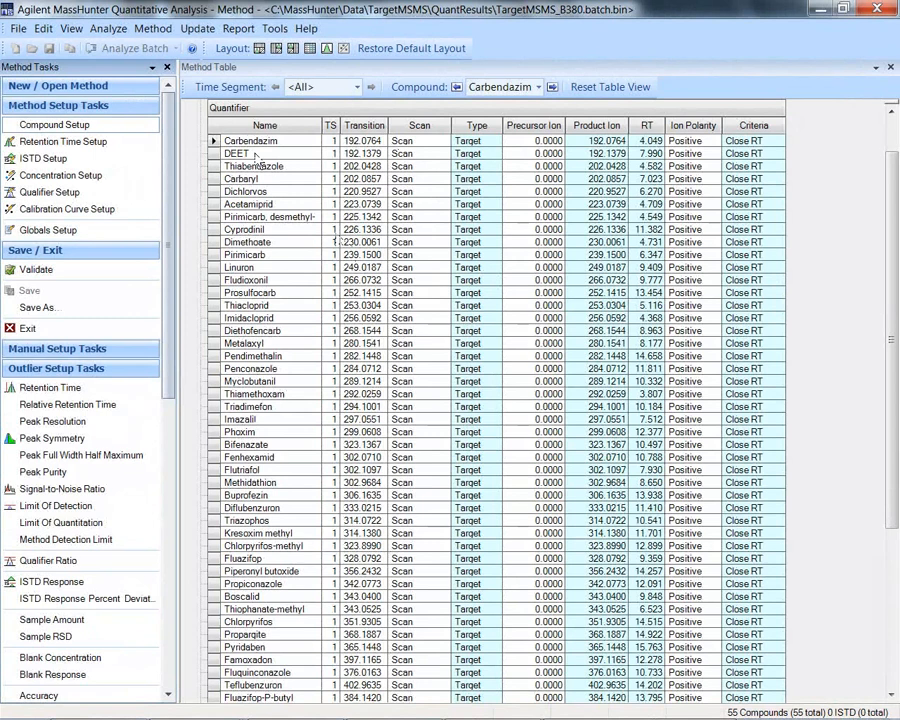
Step: Switch to File Explorer and read the script usage instructions in readme.txt from the TargetedMSMS Library Setup folder
click(141, 32)
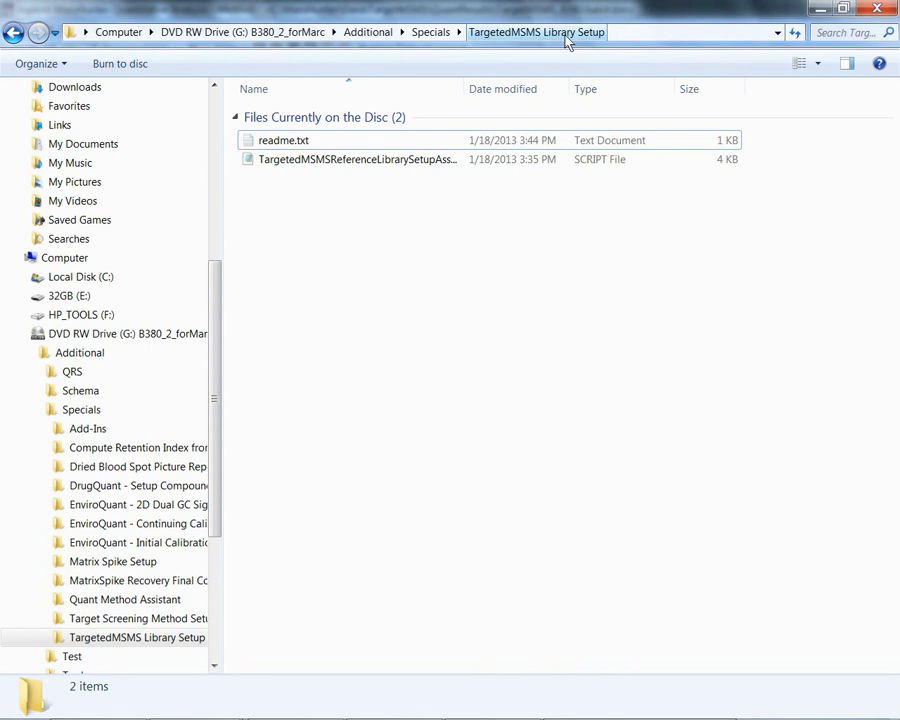
double_click(302, 143)
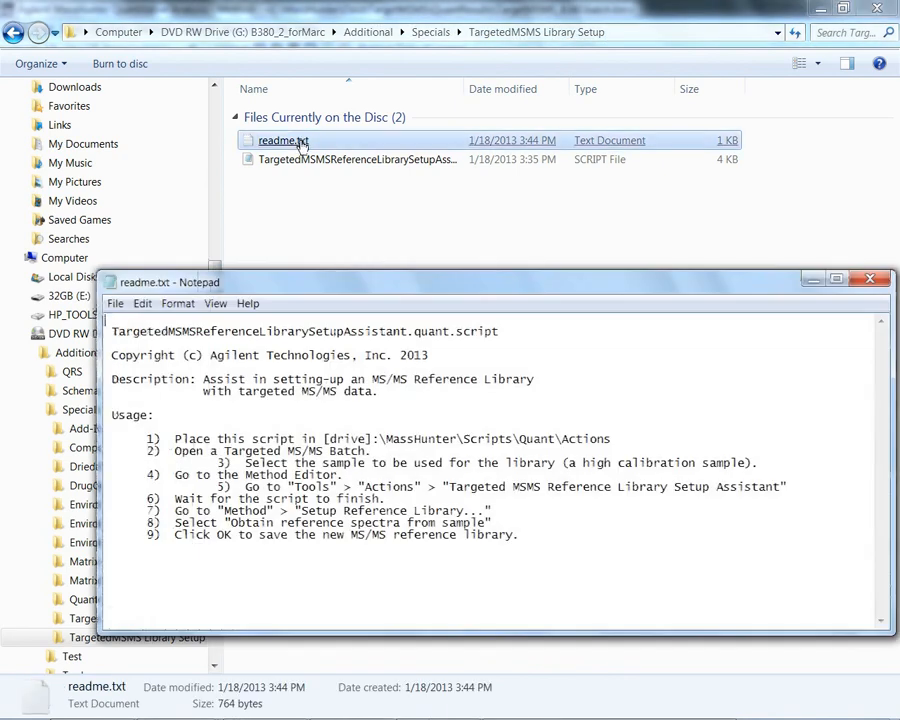
drag(340, 293, 301, 267)
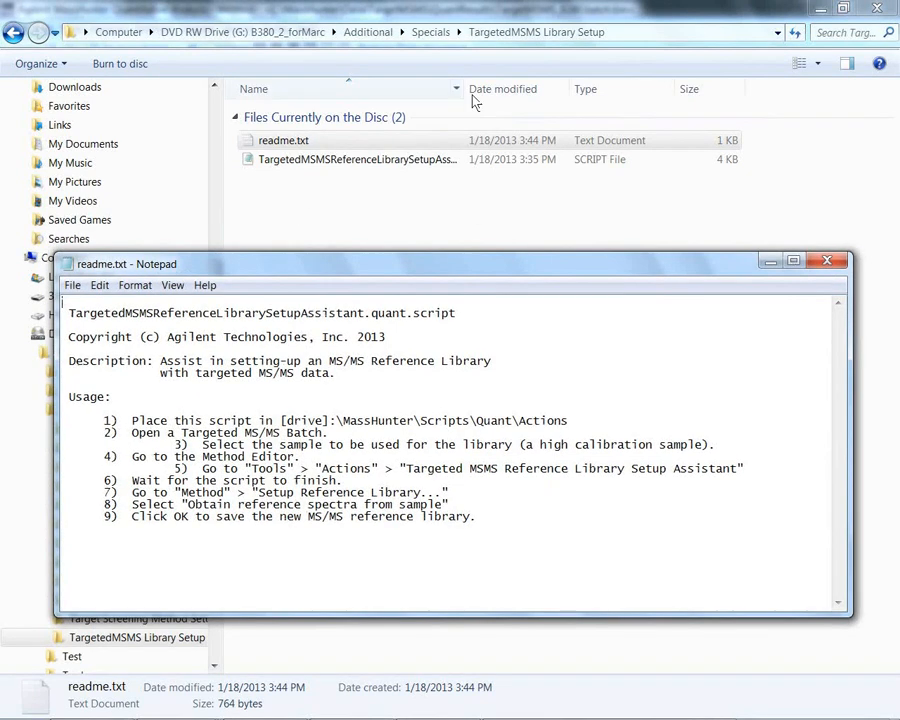
drag(467, 93, 612, 93)
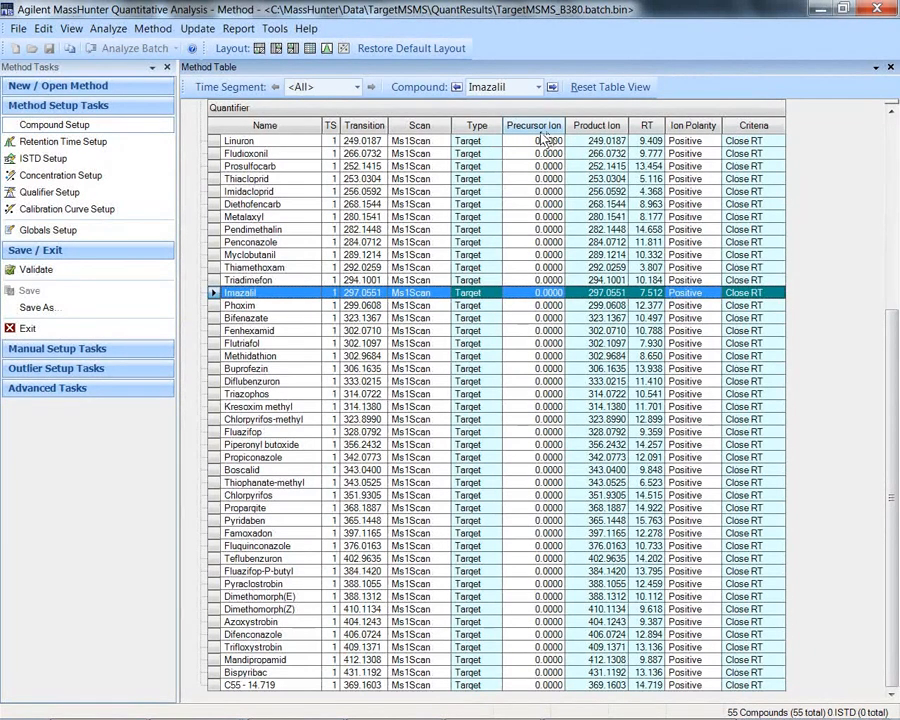
Step: Back in MassHunter Quantitative Analysis, run TargetedMSMSReferenceLibrarySetupAssistant.quant.script from the TargetedMSMS Library Setup folder as a custom action
click(268, 33)
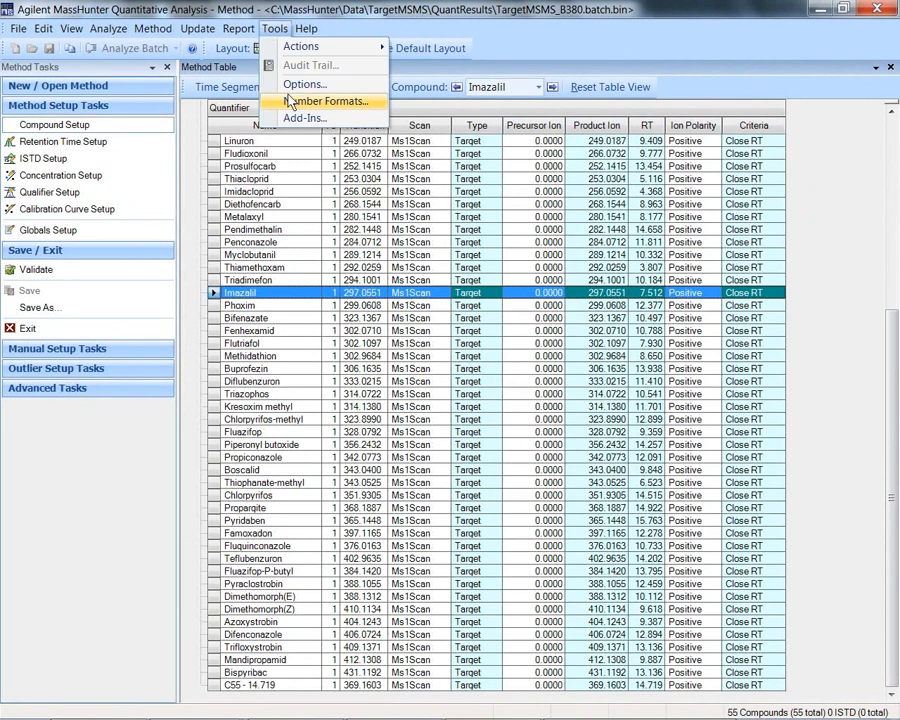
mouse_move(305, 52)
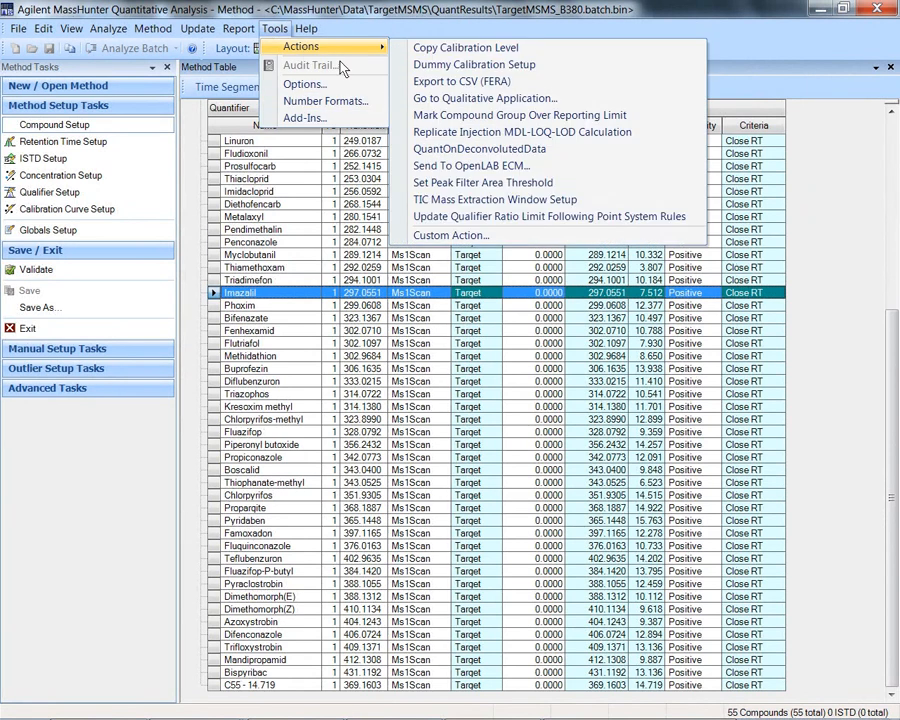
click(438, 236)
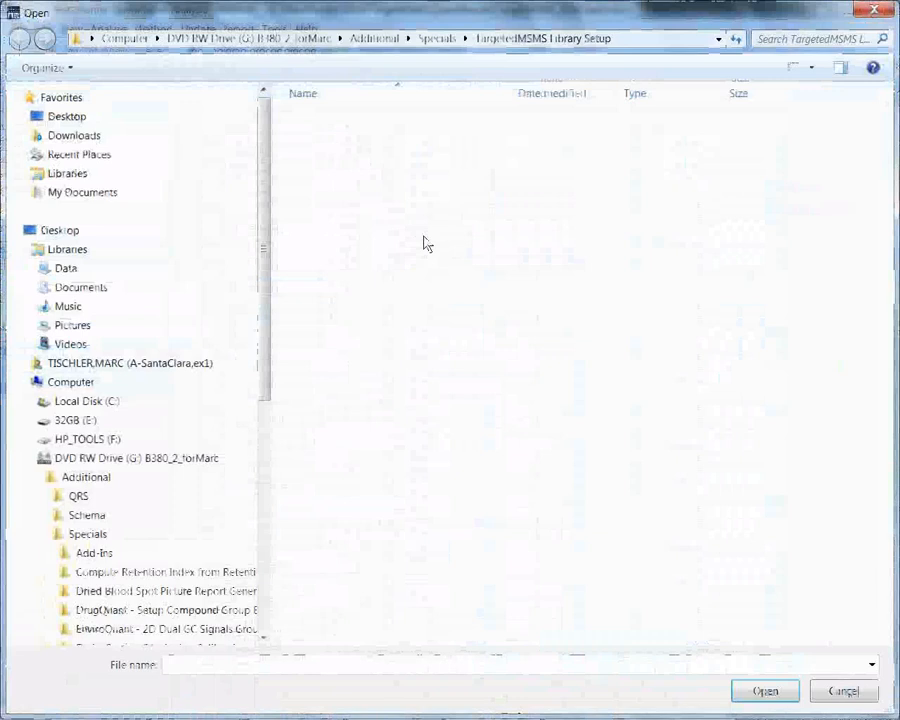
click(672, 42)
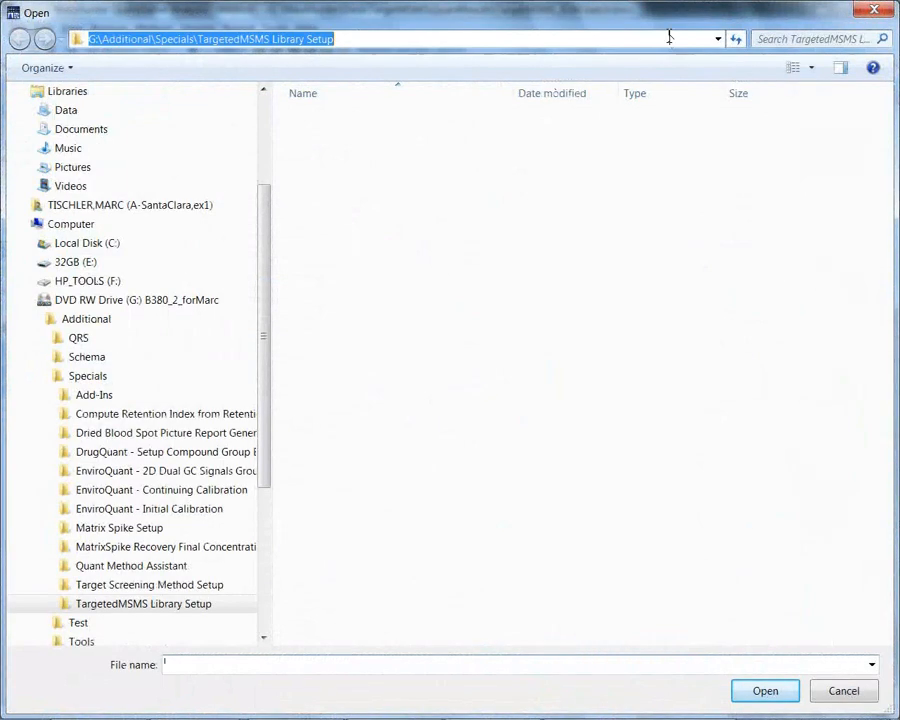
click(667, 37)
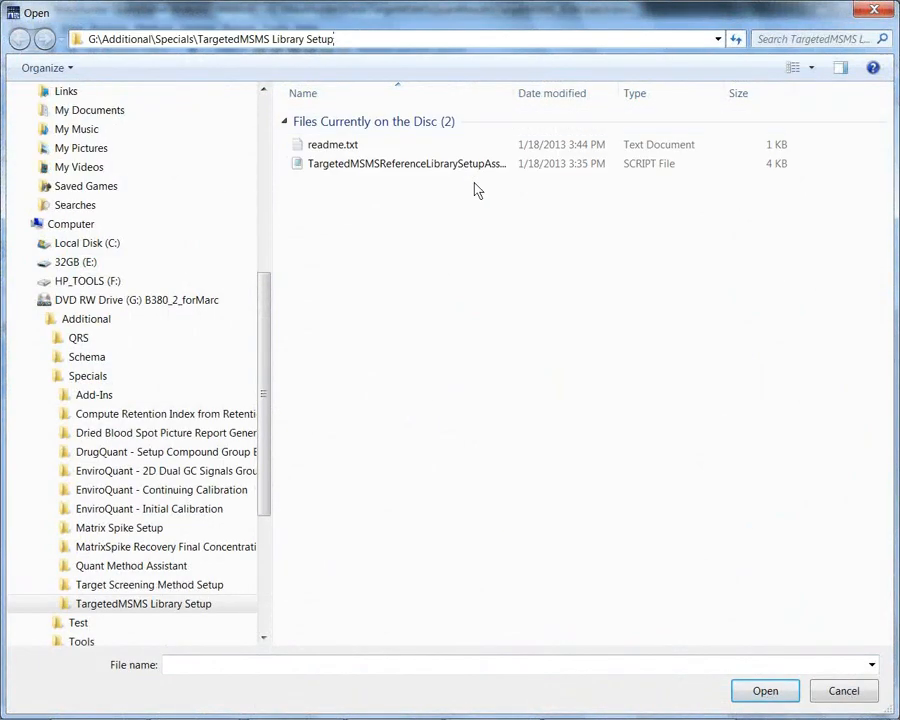
drag(512, 93, 668, 96)
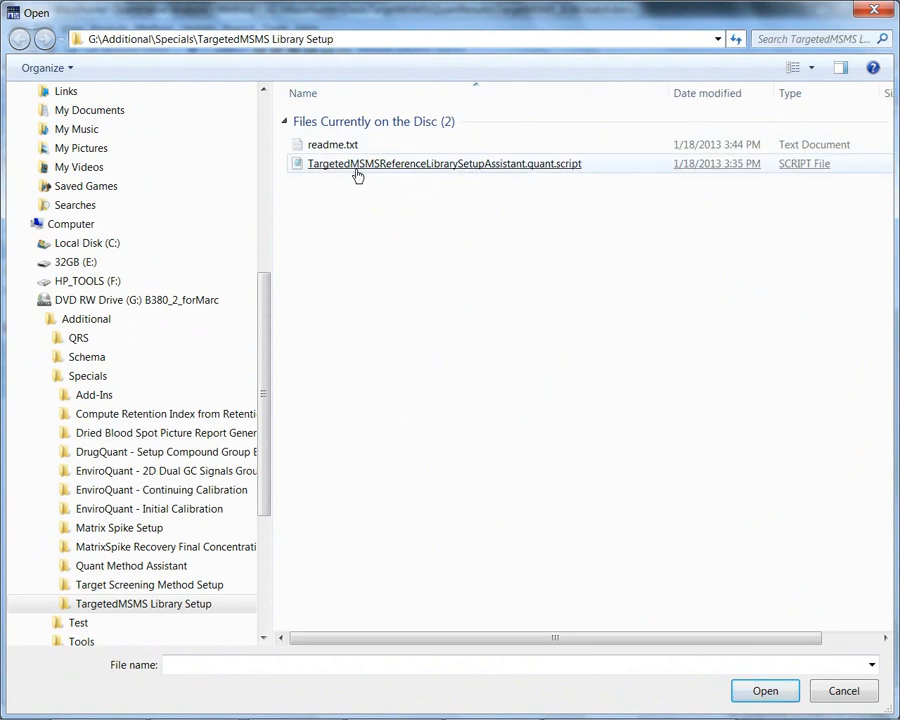
double_click(497, 164)
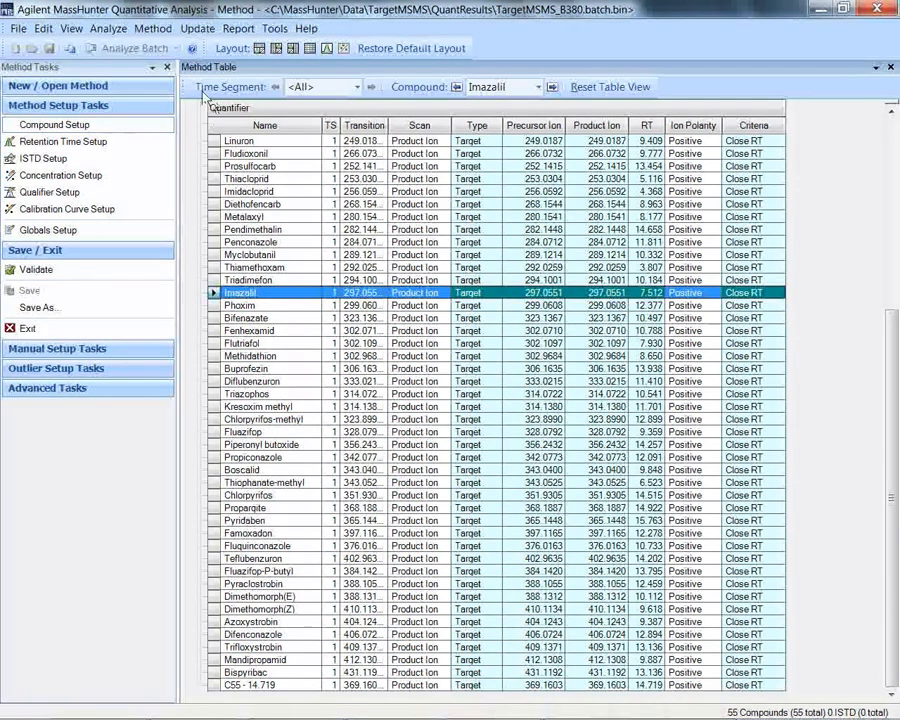
Step: Create the reference library TargetMSMS_B380.reflibrary.xml in C:\MassHunter\Data\TargetMSMS, obtaining the reference spectra from the sample
click(150, 28)
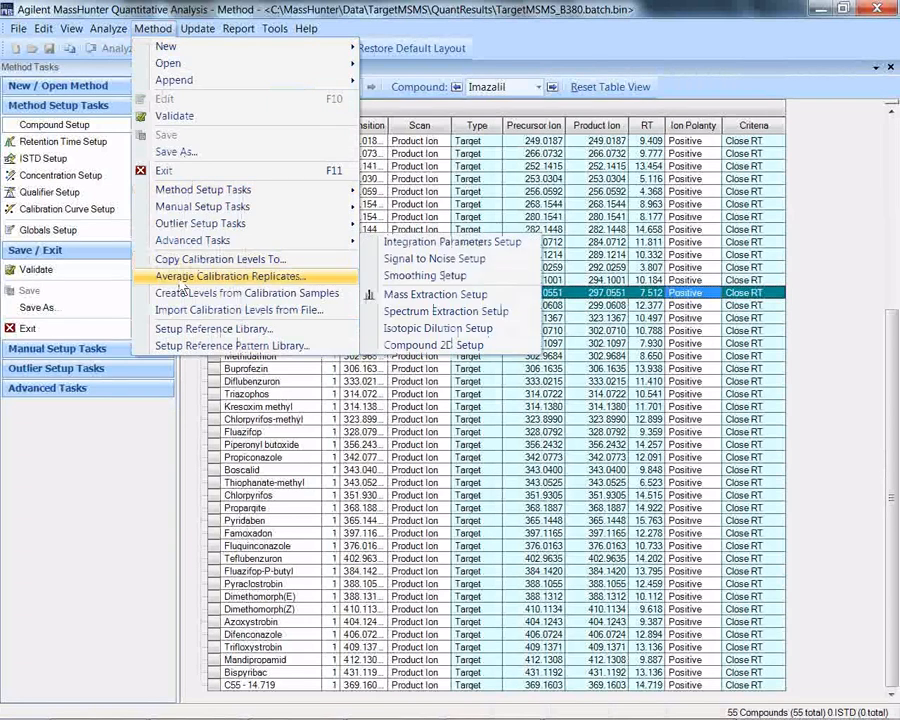
click(210, 334)
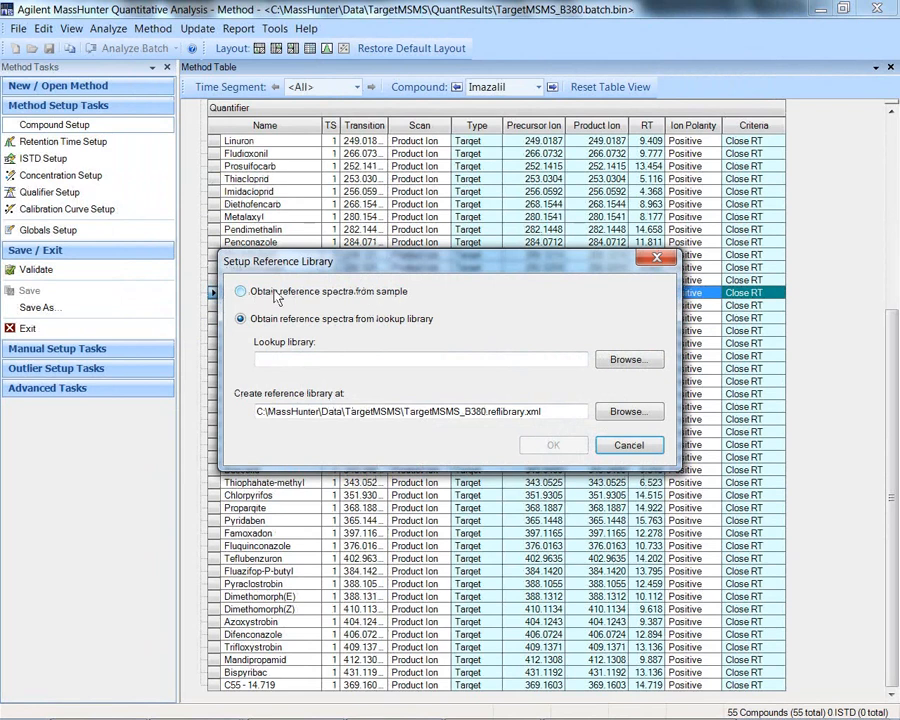
click(240, 293)
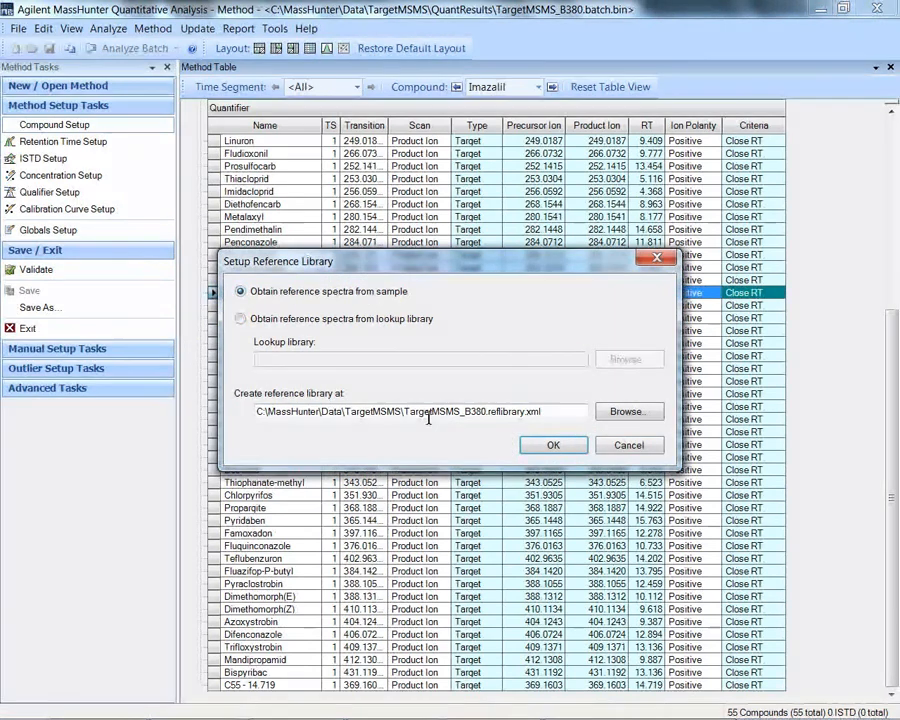
click(562, 446)
click(510, 433)
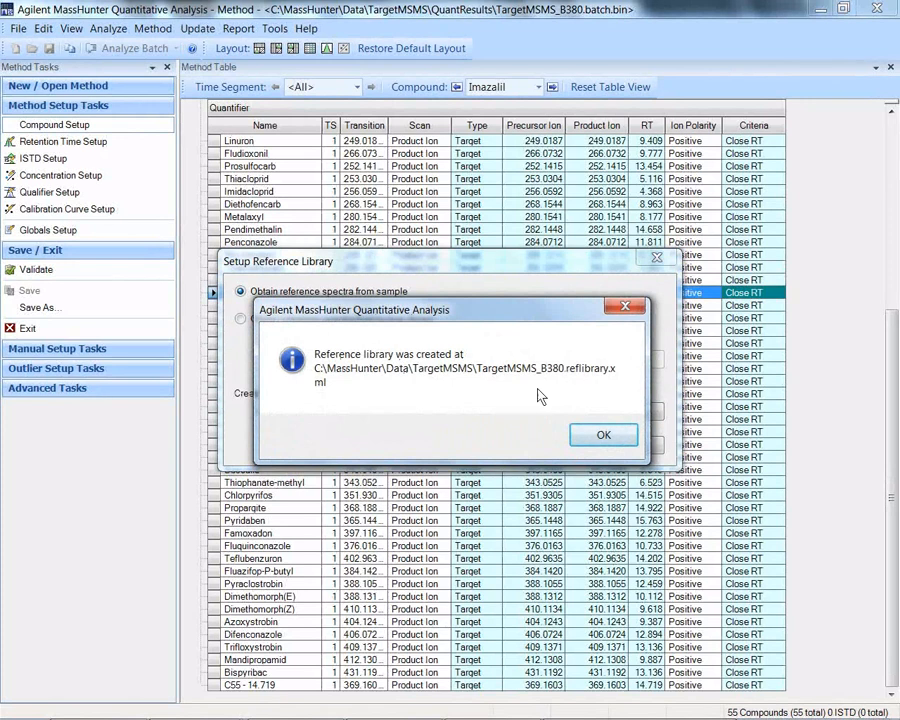
click(603, 437)
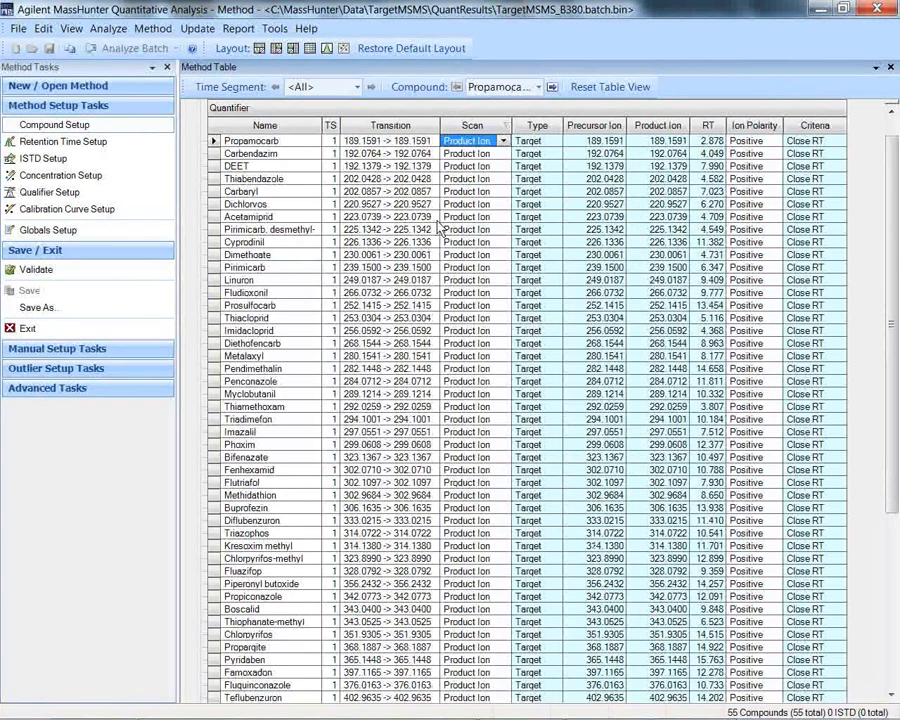
Step: Set the scan type of all compounds to Scan and apply the method to the batch with the Analyze option
click(504, 141)
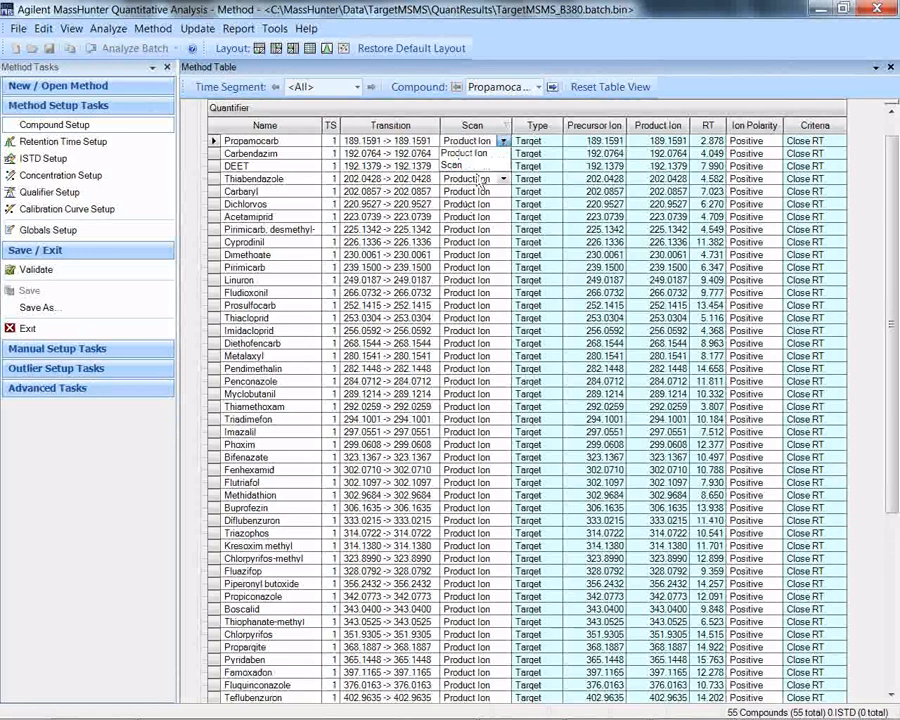
click(476, 166)
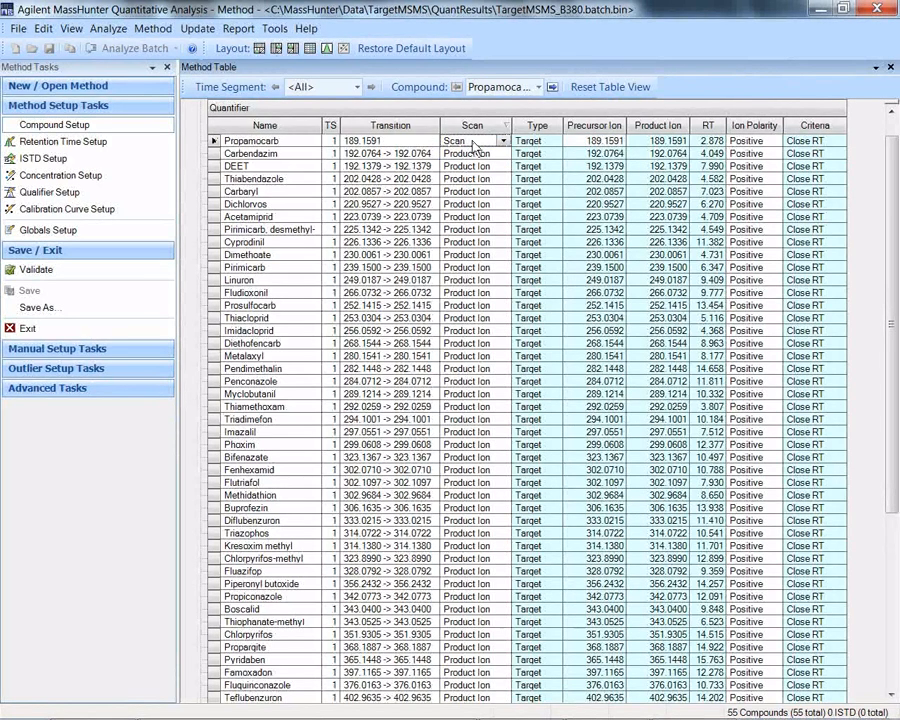
right_click(472, 143)
click(500, 236)
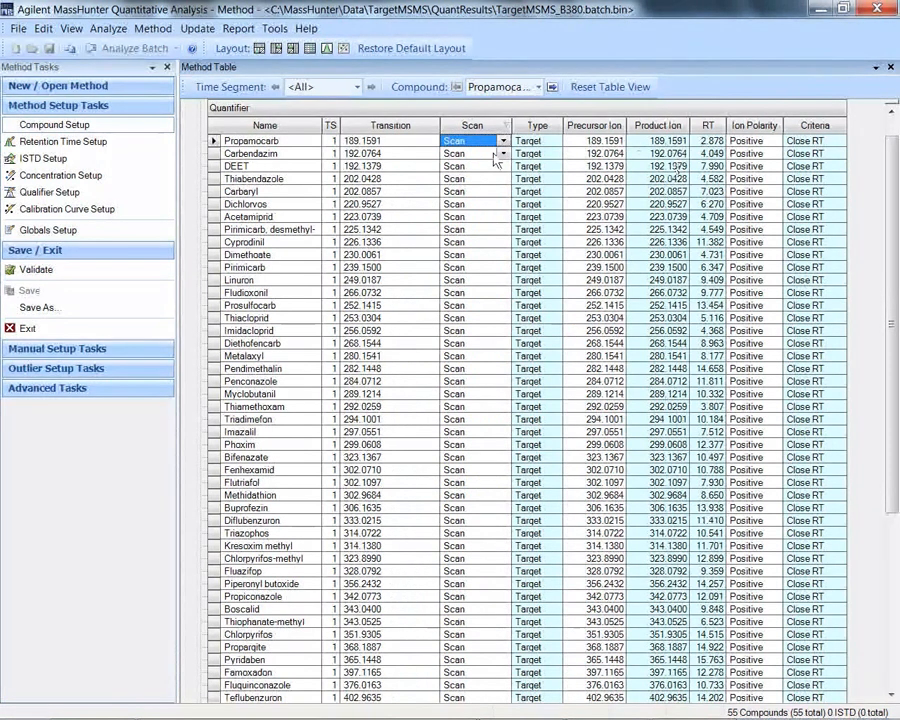
key(shift+F10)
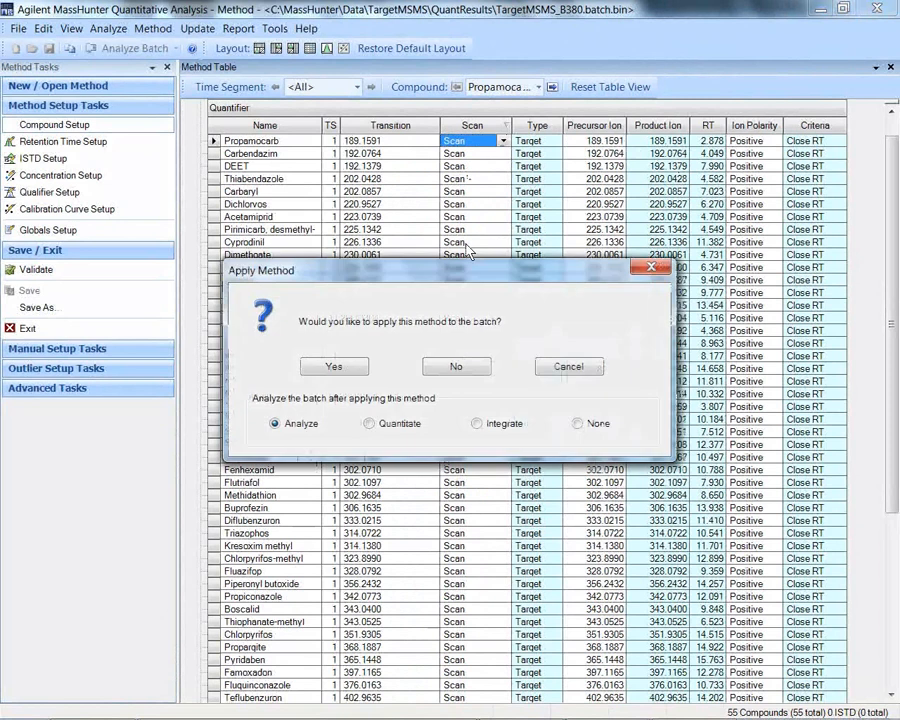
key(Return)
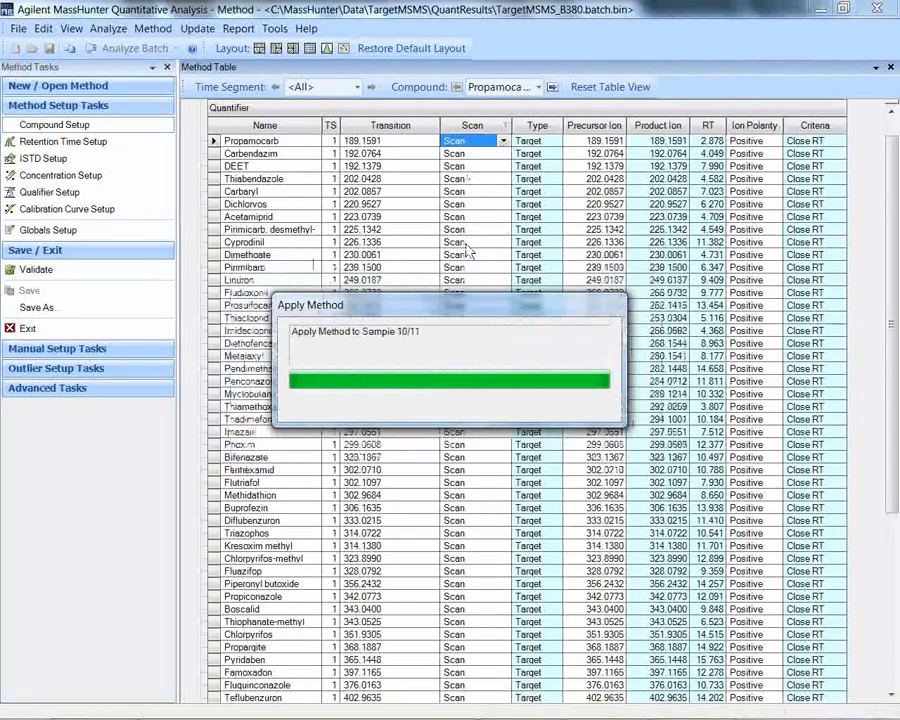